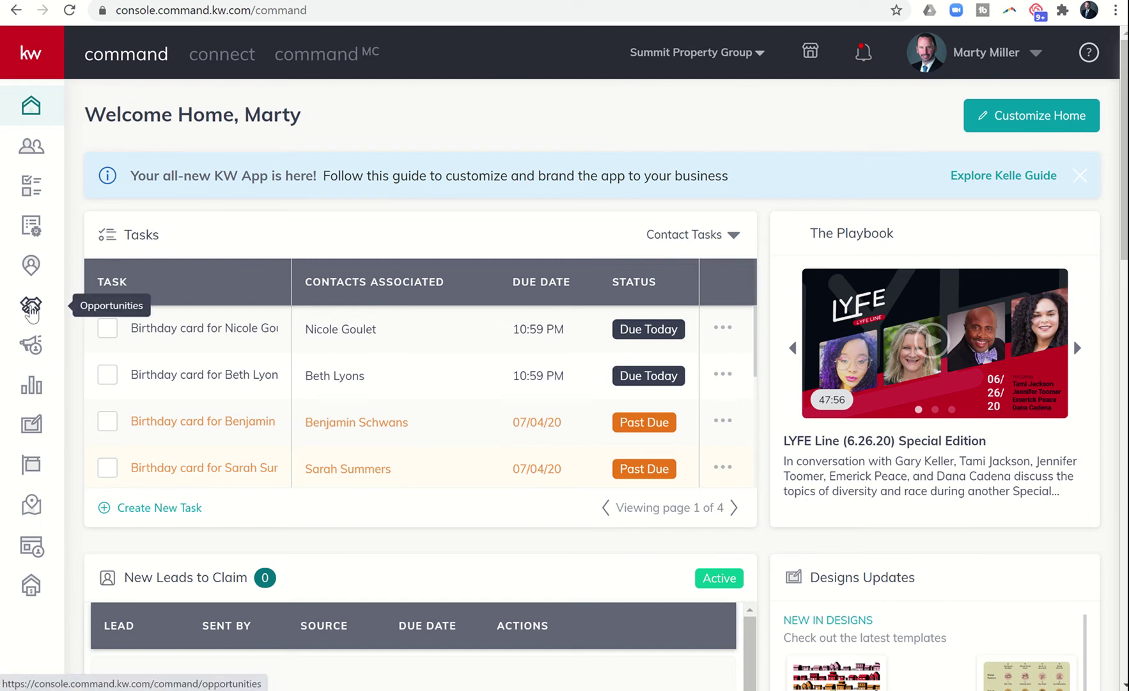
Step: Go from the home page through Opportunities to the Campaigns dashboard
left_click(32, 309)
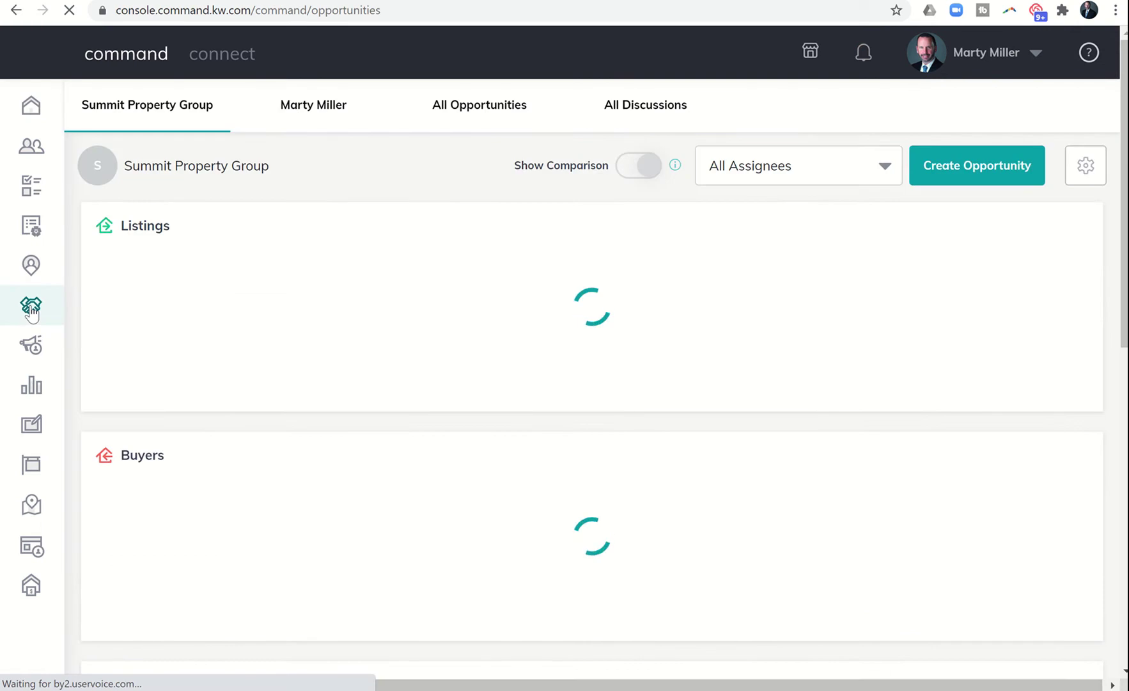
left_click(31, 351)
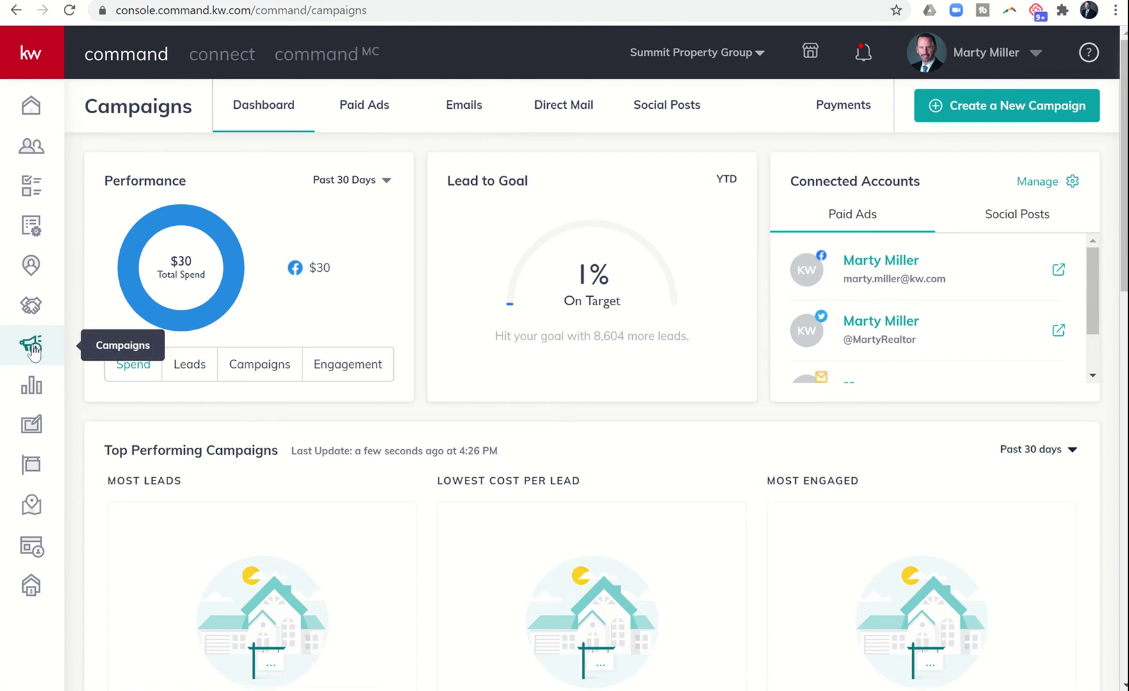
Step: Show the Paid Ads tab and scroll through the completed campaign list
left_click(364, 107)
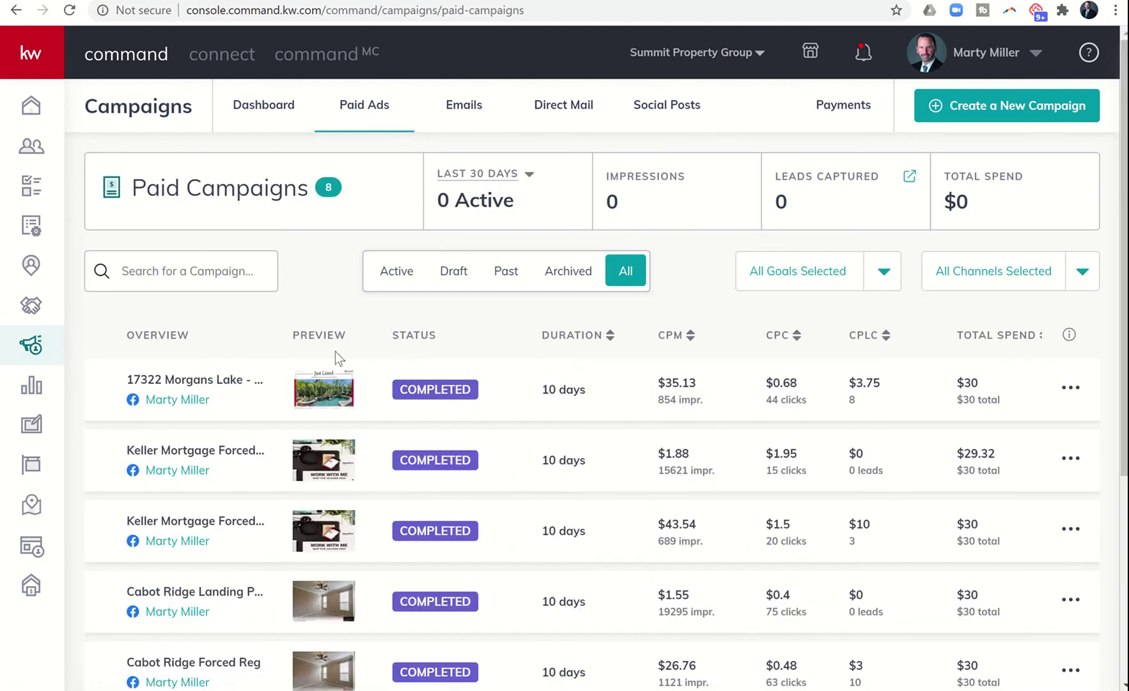
scroll(335, 351, "down", 1)
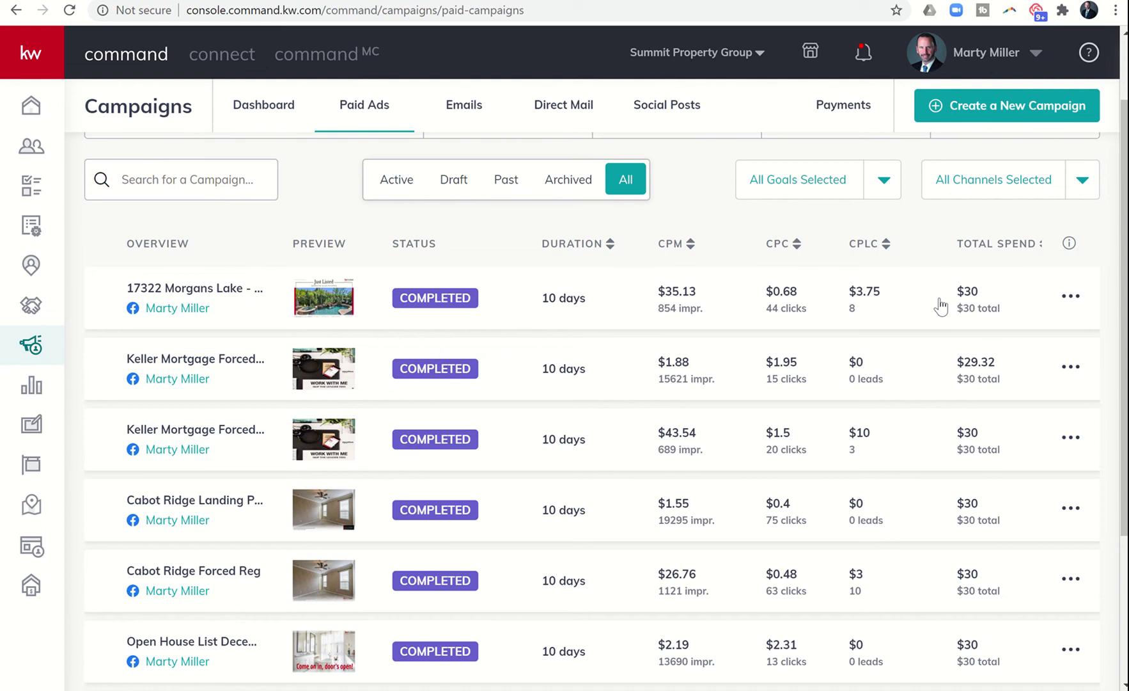
Step: Duplicate the 17322 Morgans Lake - Bridgeland - Just Listed campaign using Duplicate and Customize
left_click(1071, 298)
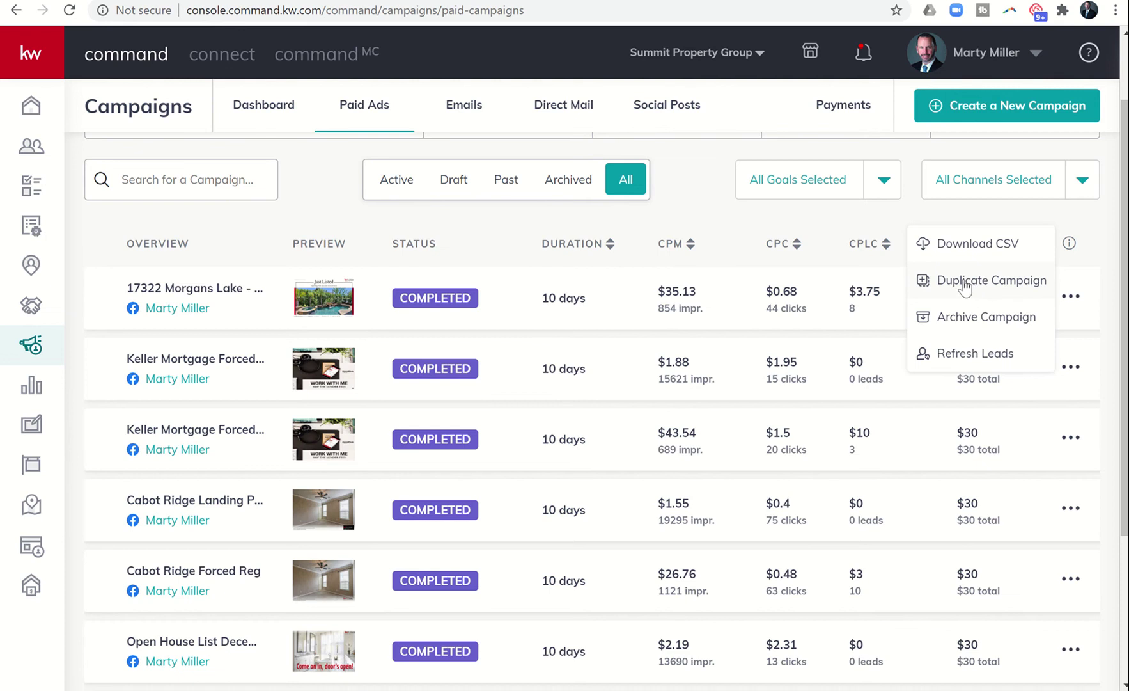
left_click(966, 288)
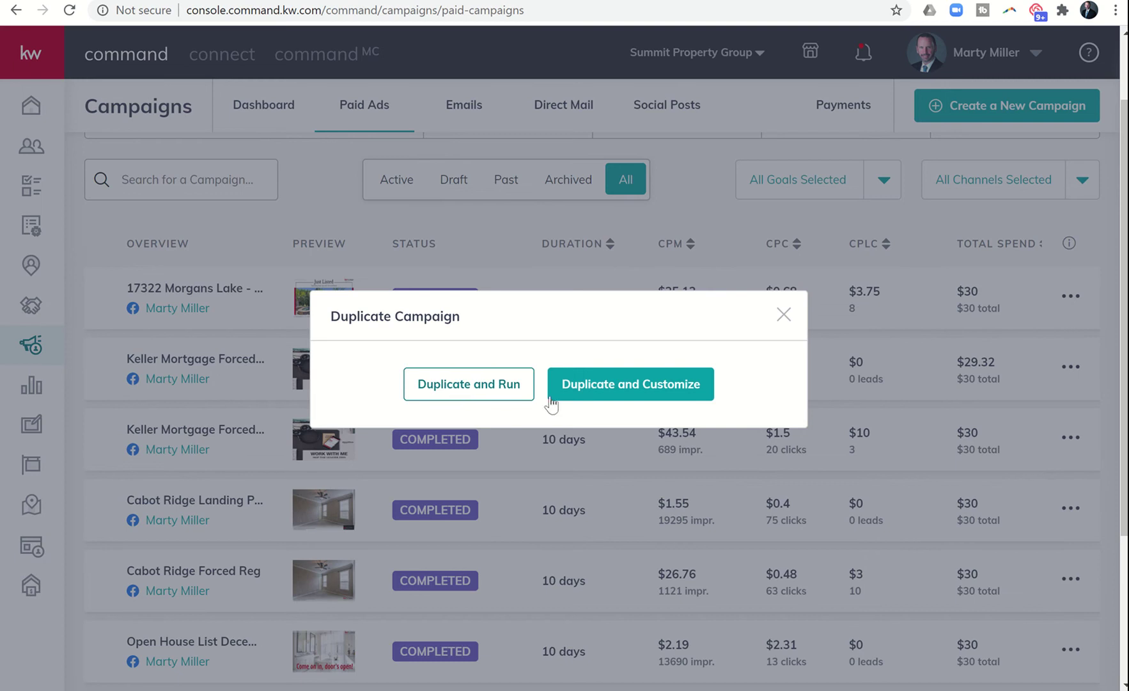
left_click(636, 395)
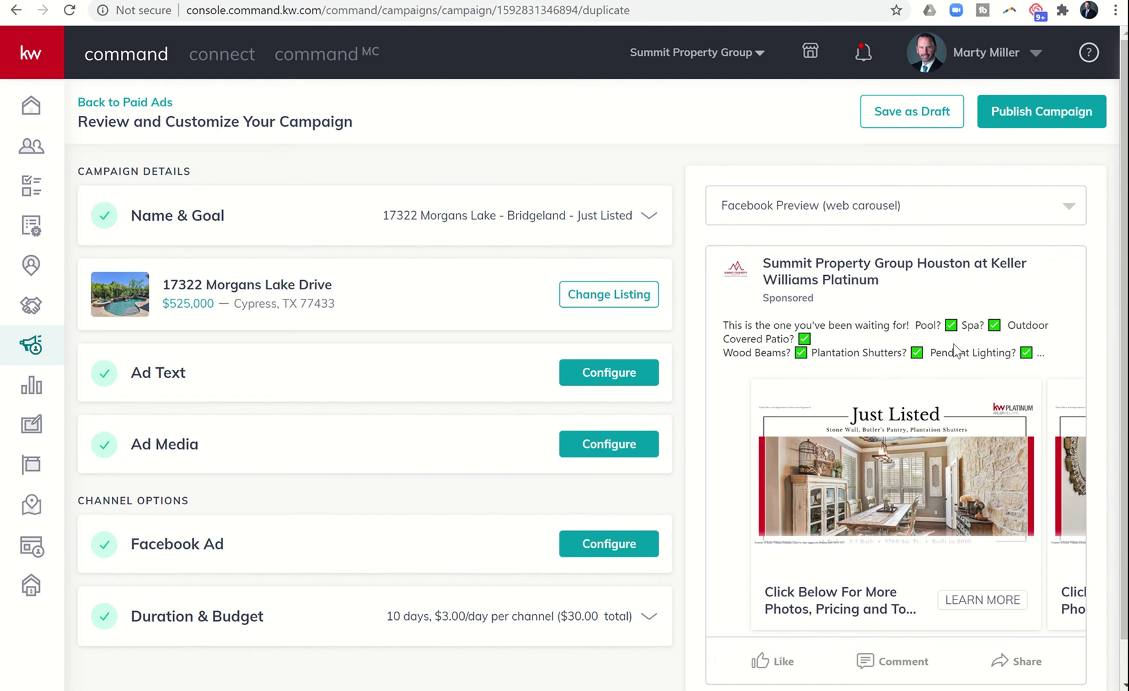
Step: Edit the Ad Text line breaks: Pool? and Plantation Shutters? start new lines, Wood Beams? joins the patio line
left_click(579, 378)
scroll(418, 415, "down", 1)
left_click(361, 462)
key("Return")
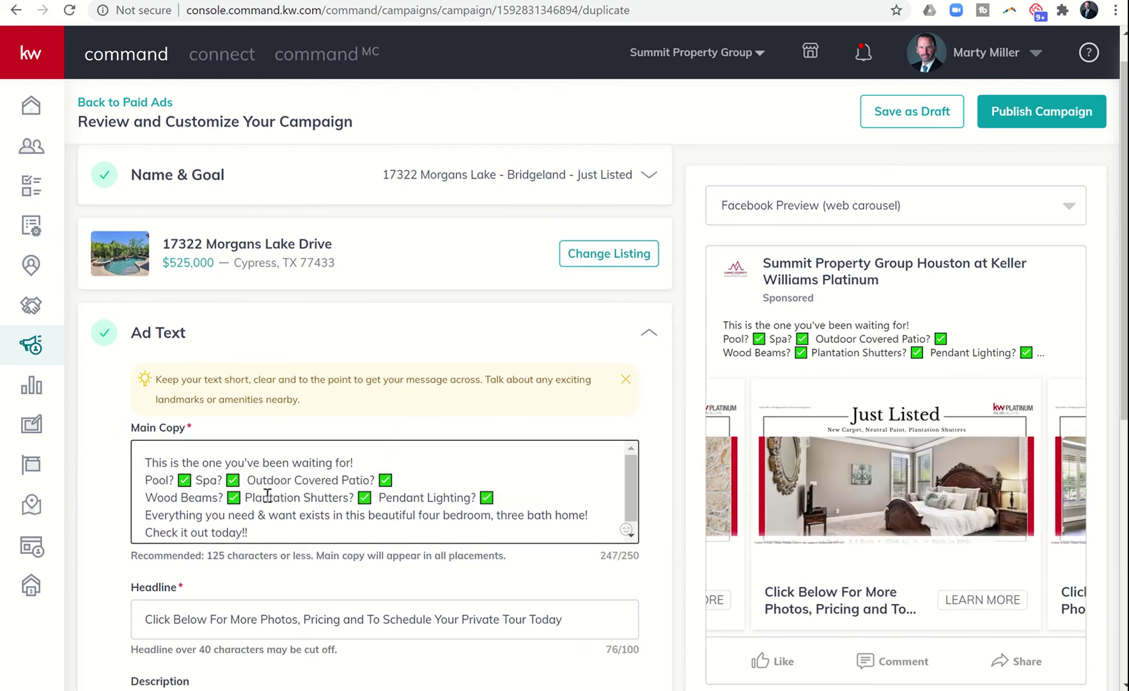
left_click(149, 497)
key("BackSpace")
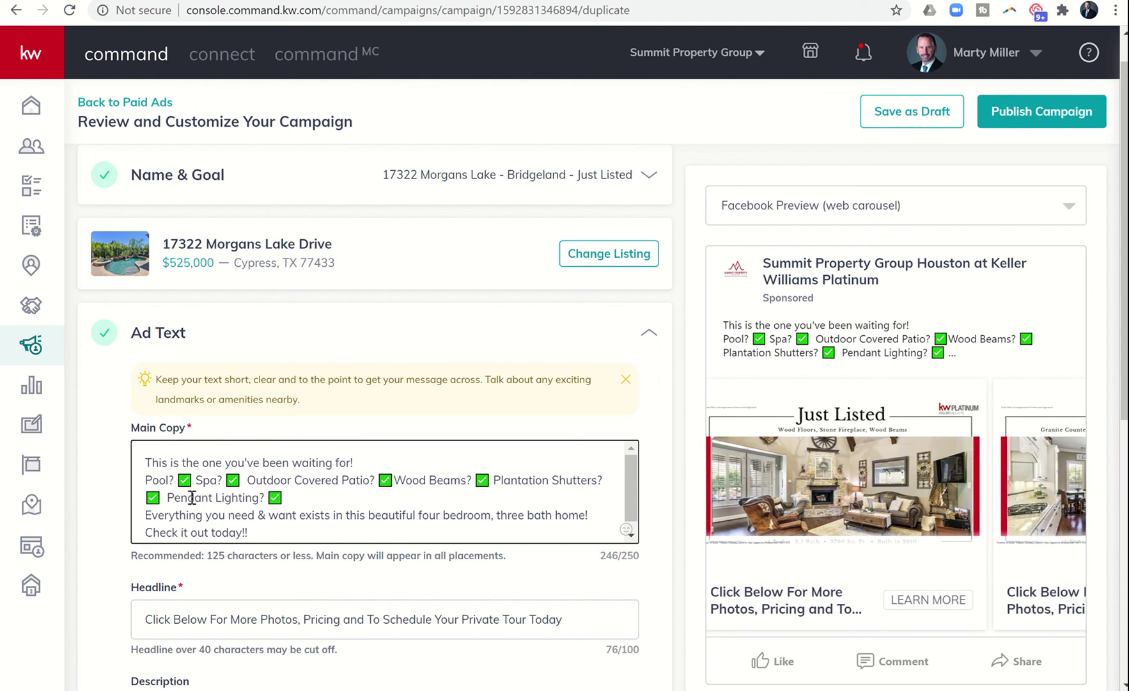
left_click(497, 480)
key("Return")
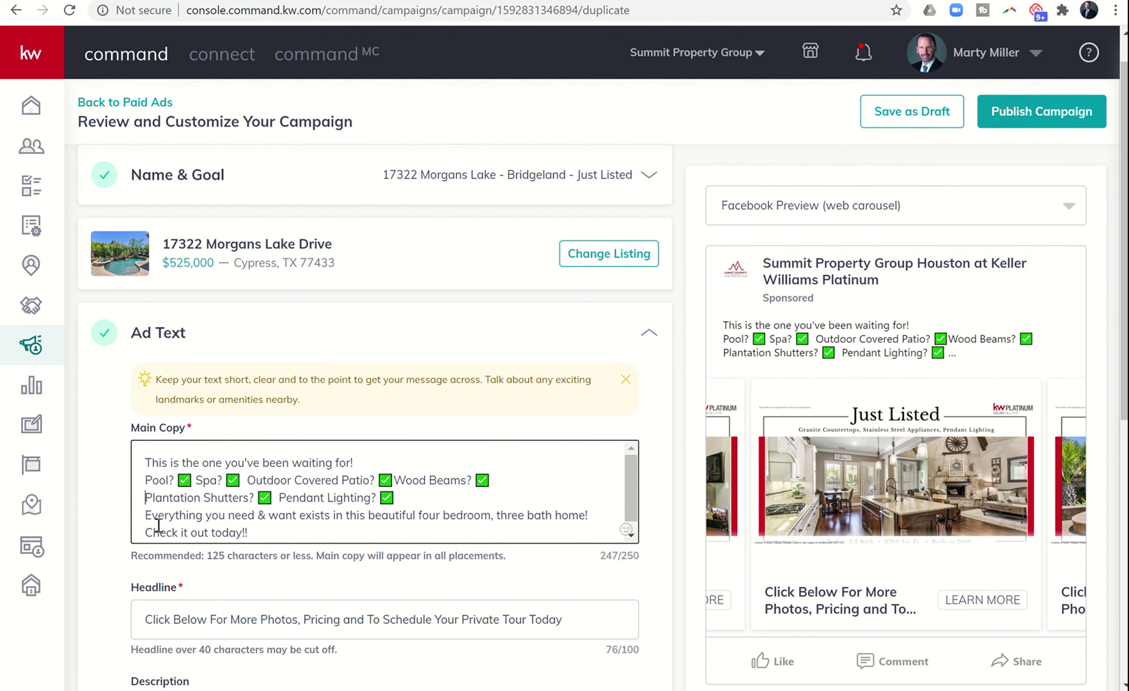
scroll(251, 532, "down", 1)
Step: Open the Facebook Ad settings to review the lead form and Cypress, Texas 20-mile targeting
scroll(252, 531, "up", 1)
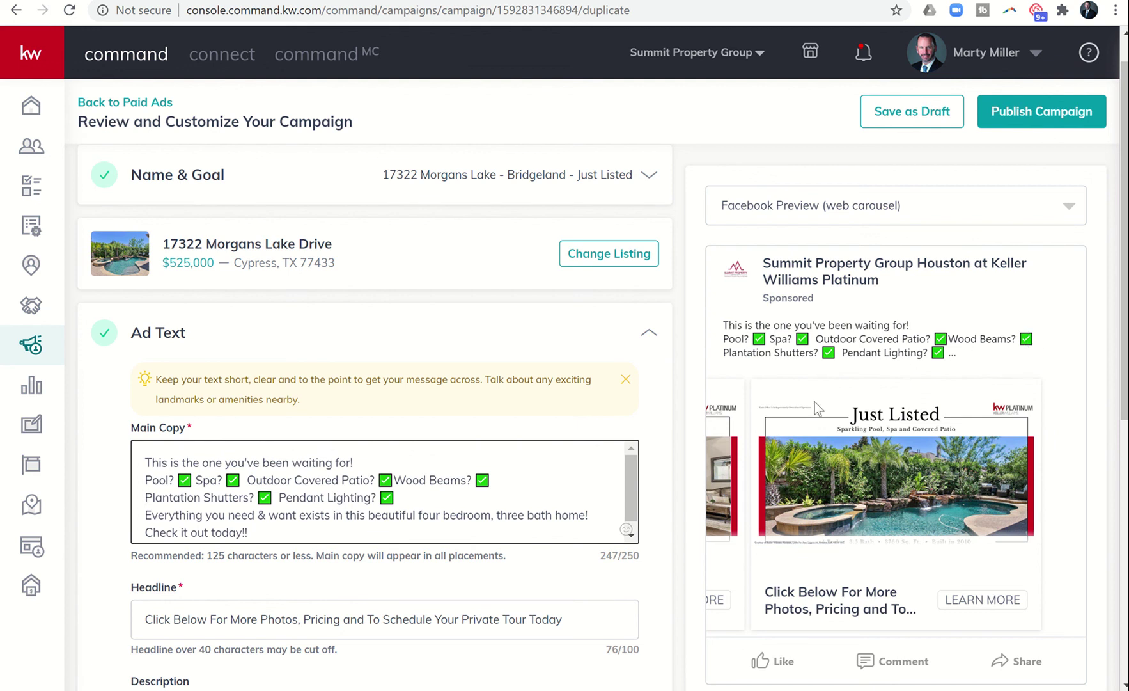
scroll(500, 522, "down", 1)
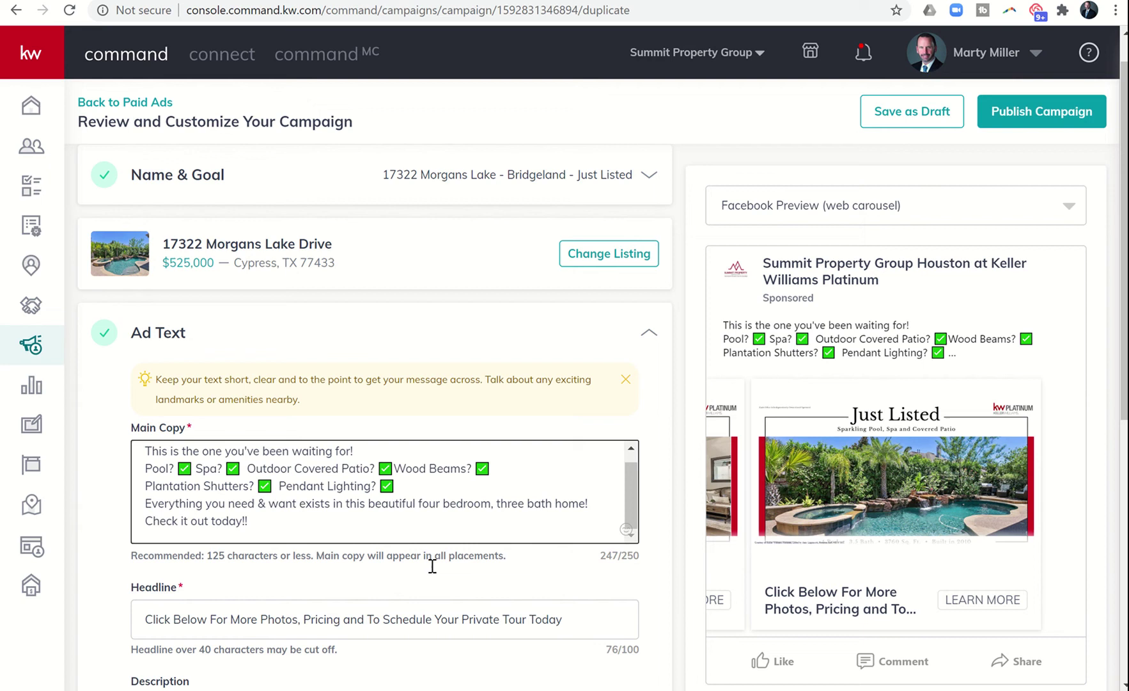
scroll(387, 590, "down", 4)
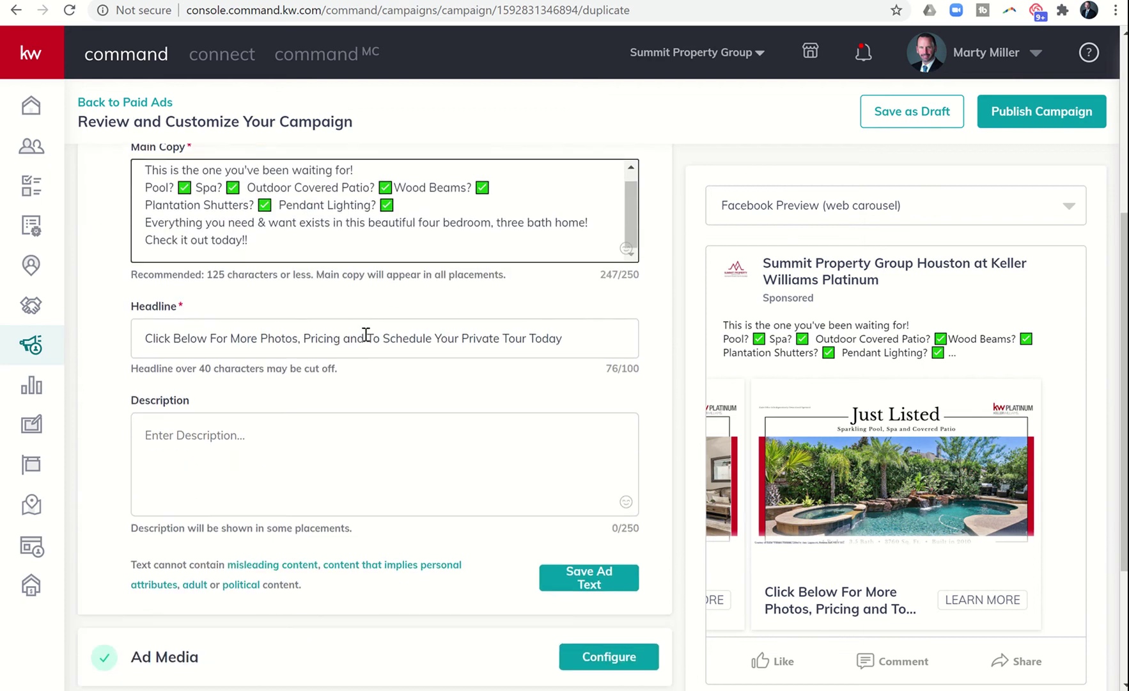
scroll(409, 329, "up", 3)
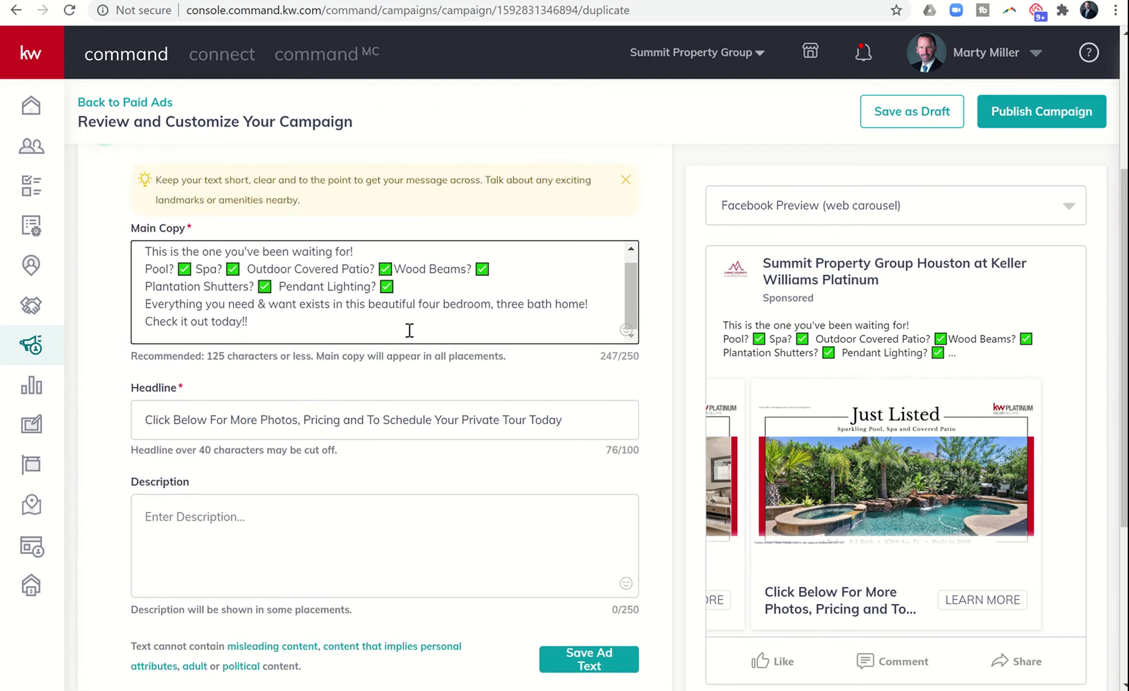
scroll(409, 330, "down", 1)
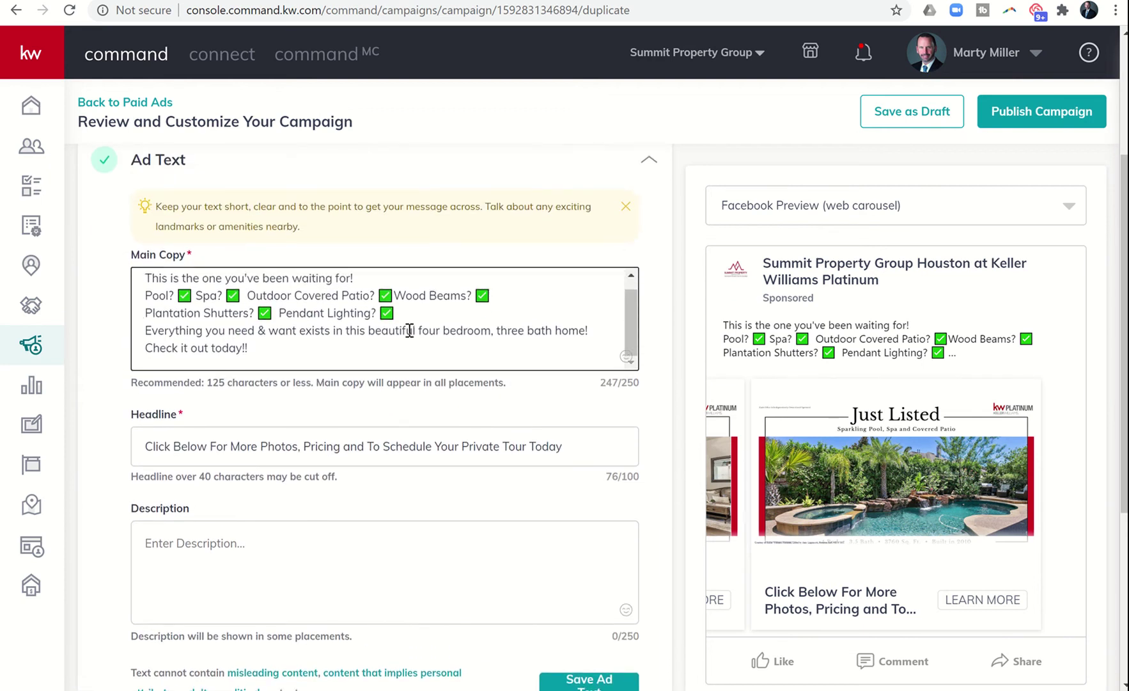
scroll(410, 330, "down", 5)
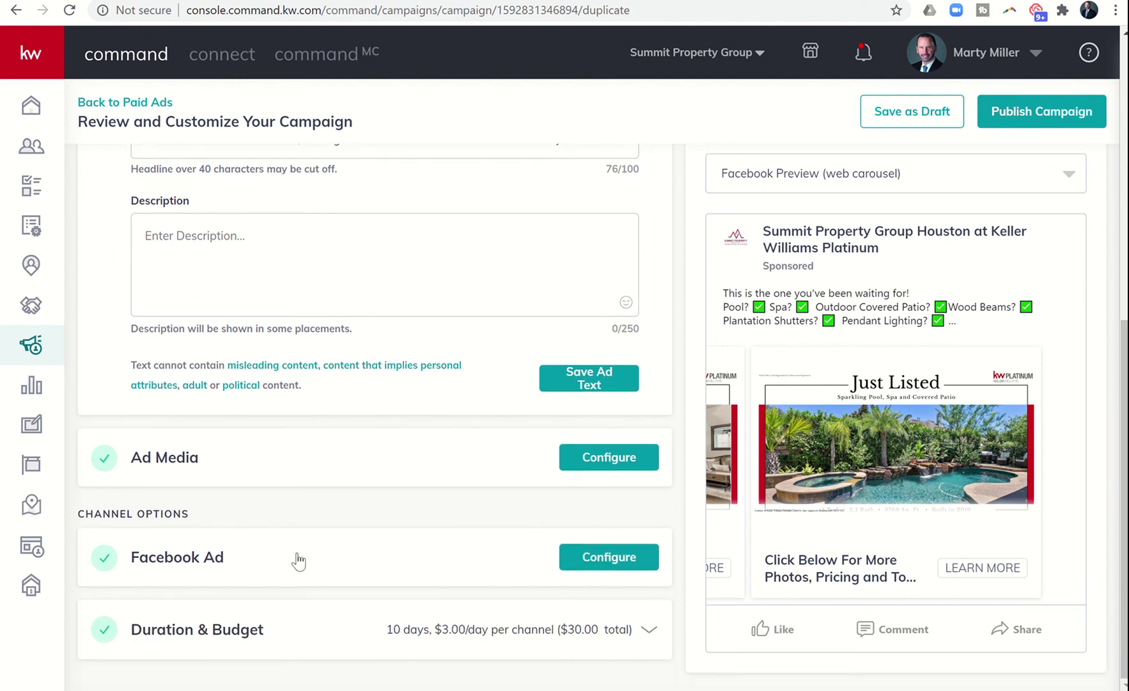
left_click(588, 561)
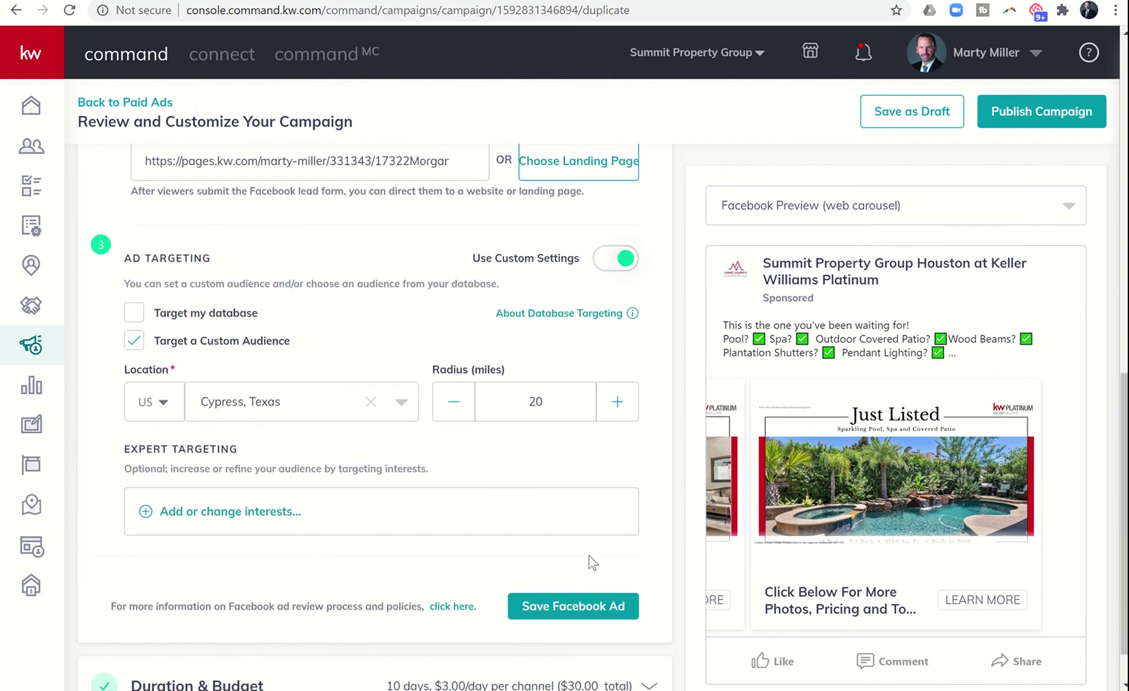
scroll(551, 470, "up", 3)
scroll(551, 470, "up", 10)
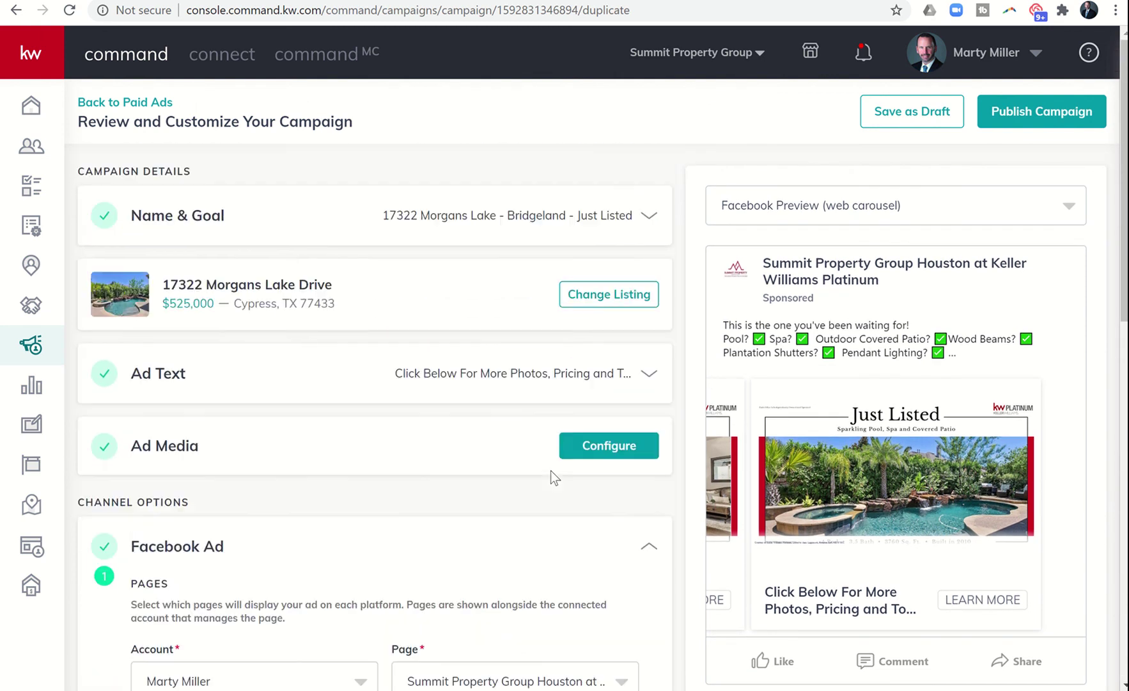
Step: Save the copied campaign as a draft, confirming with Yes, and open a completed campaign's actions
left_click(918, 117)
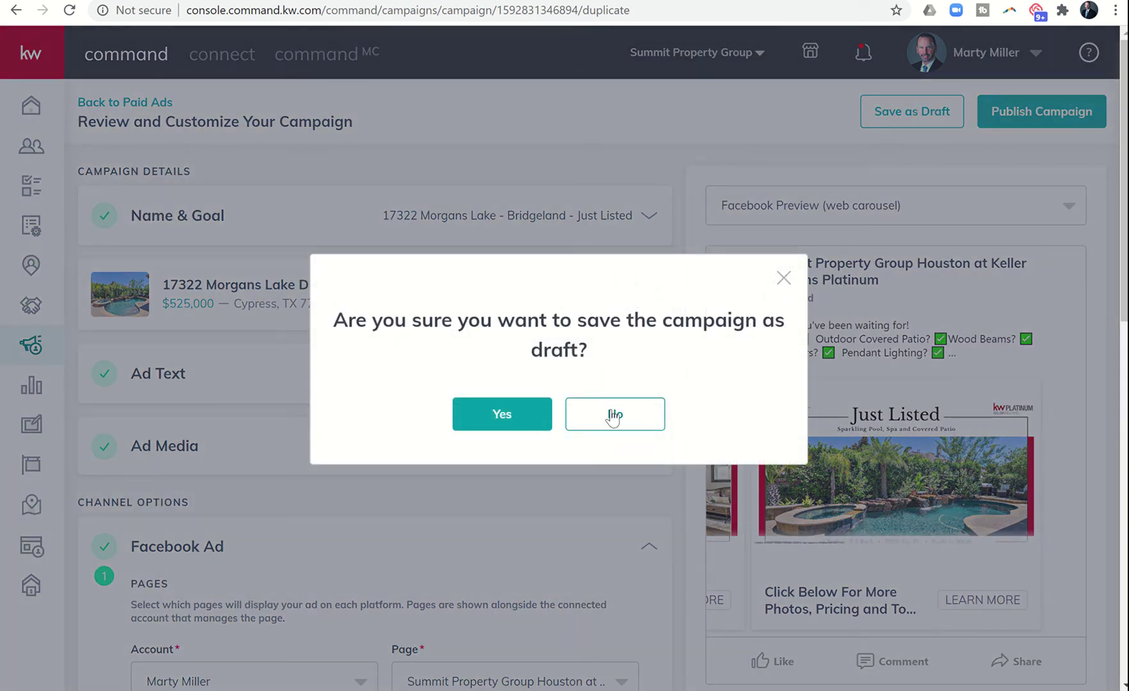
left_click(519, 413)
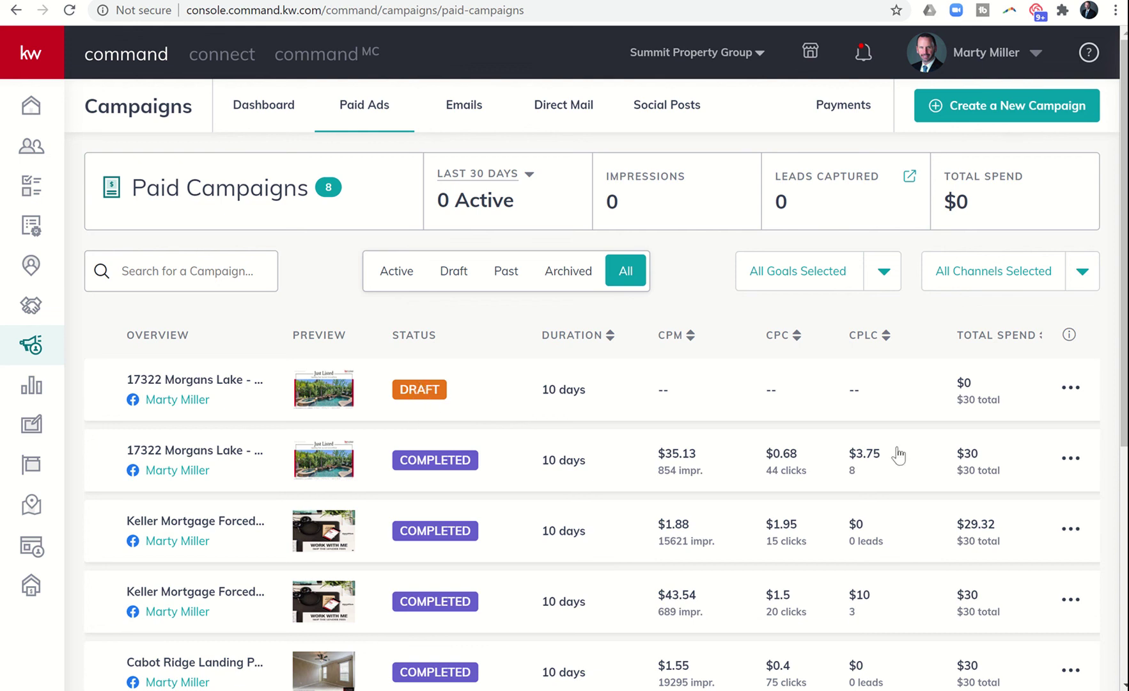
left_click(1076, 469)
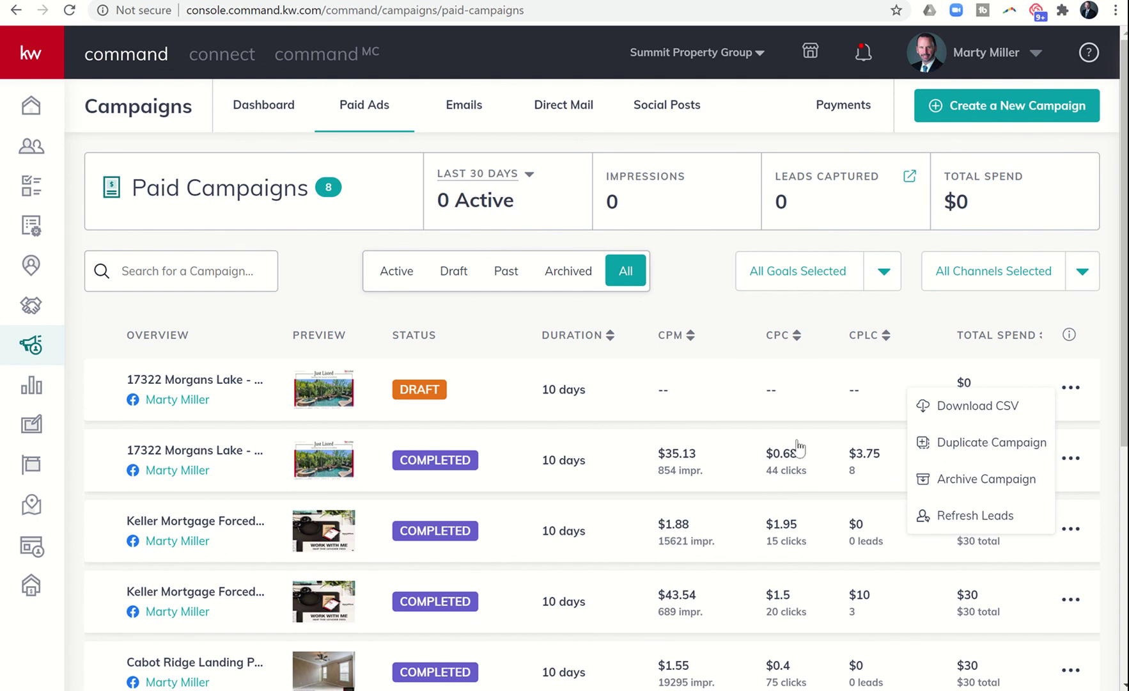
Step: Duplicate the completed Morgans Lake campaign again using Duplicate and Customize
left_click(736, 441)
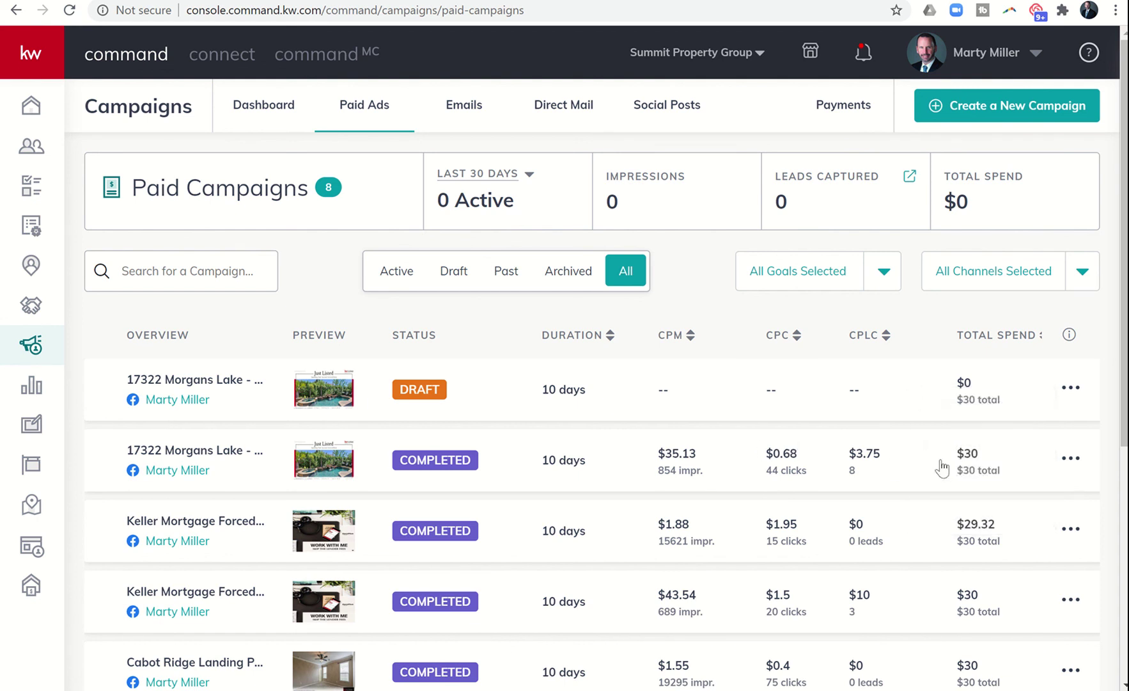
left_click(1075, 462)
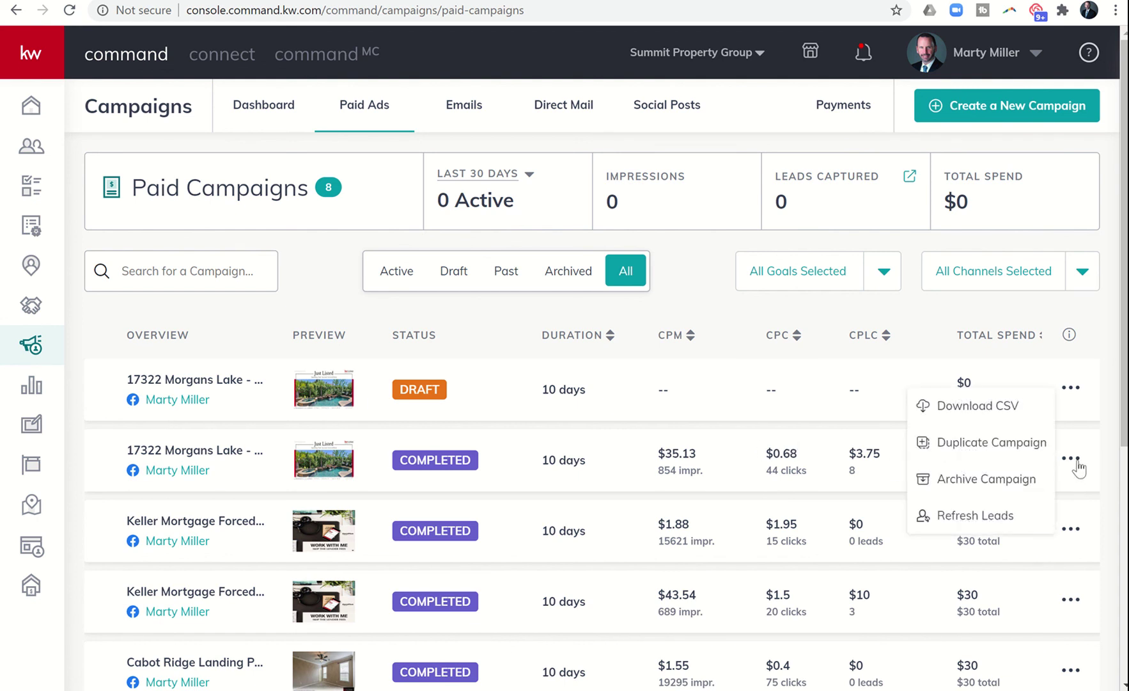
left_click(996, 454)
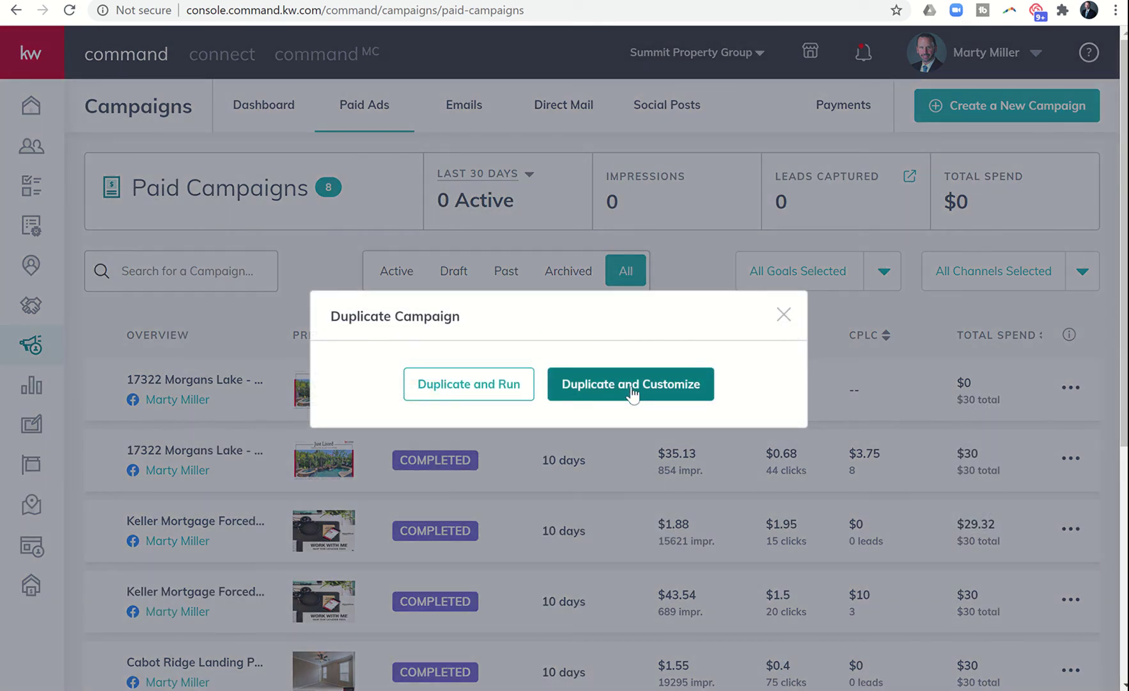
left_click(620, 396)
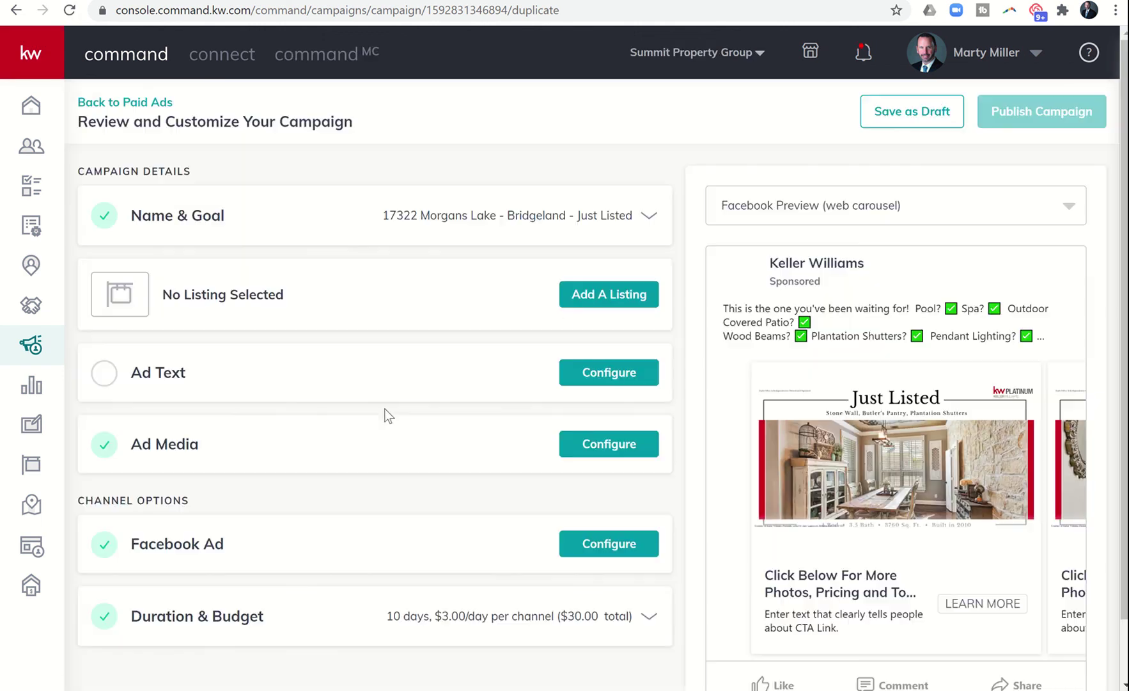
Step: Review the new copy and stay on it, dismissing the warning when heading back to Paid Ads
scroll(388, 416, "down", 1)
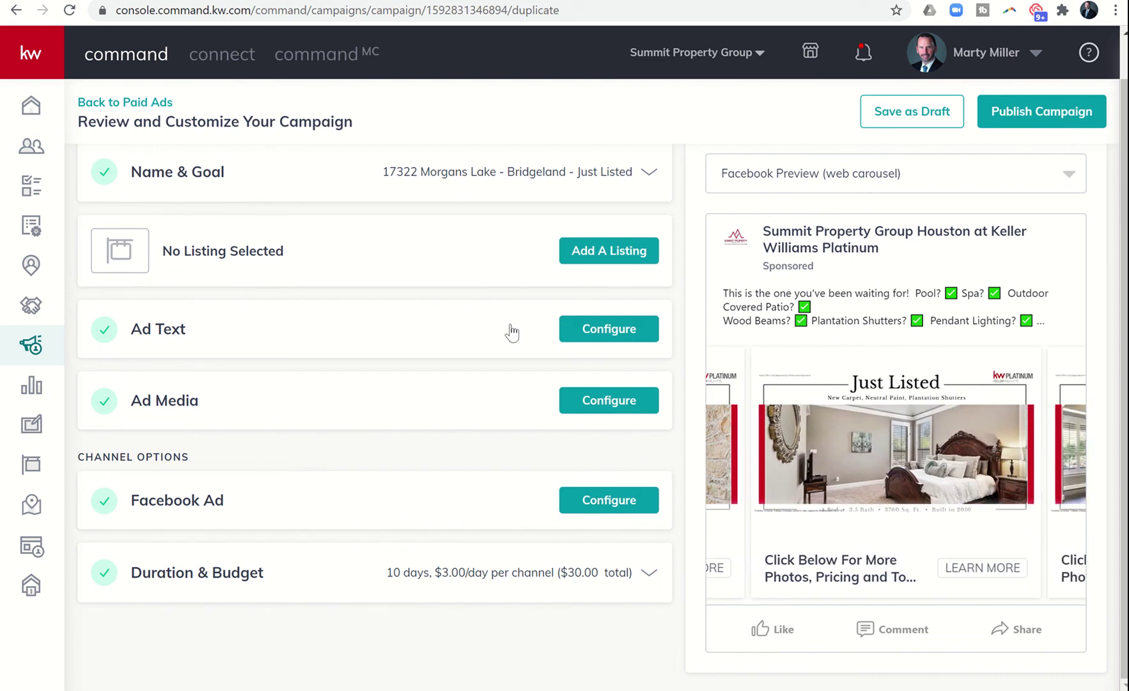
scroll(428, 332, "up", 1)
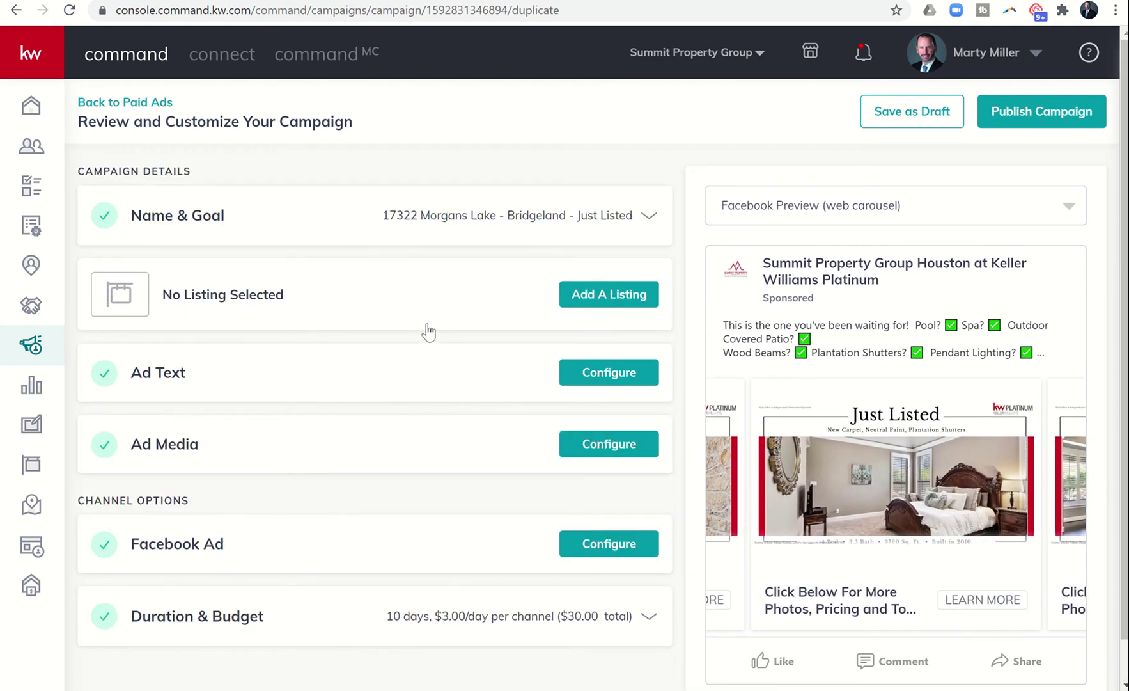
left_click(147, 107)
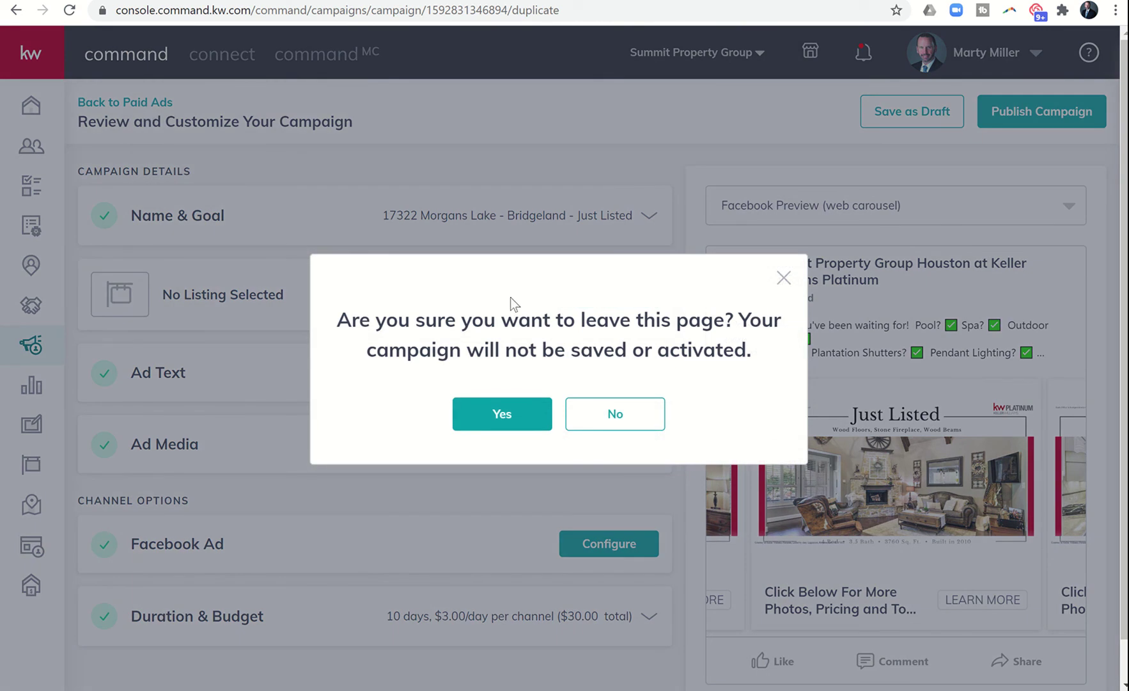
left_click(784, 277)
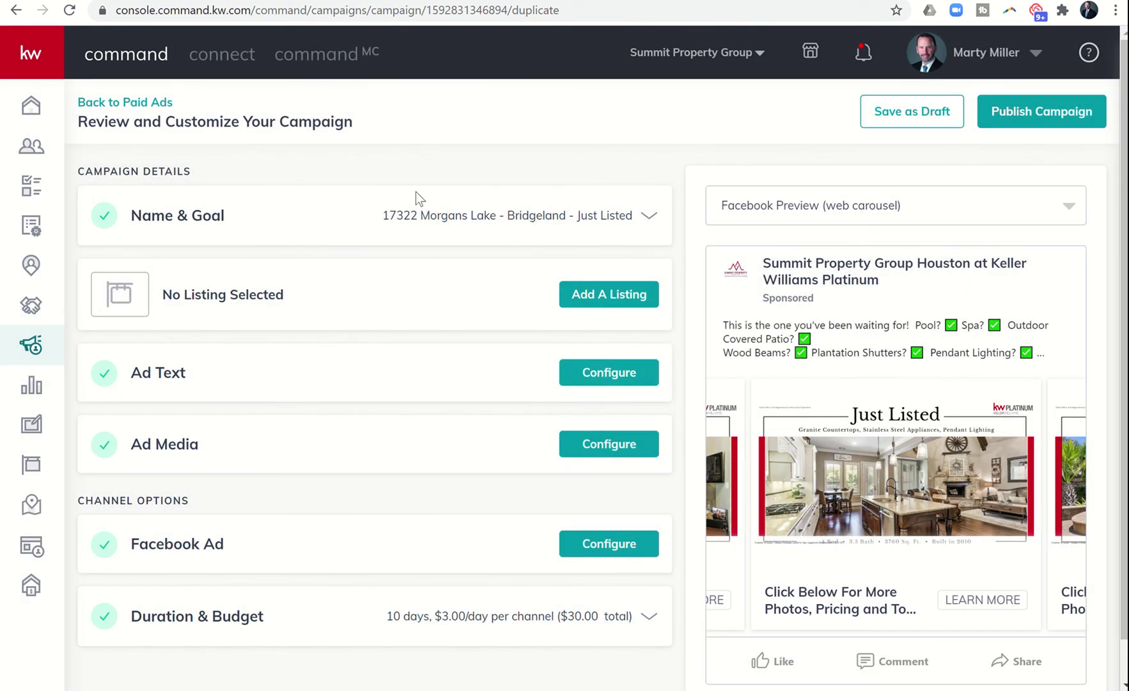